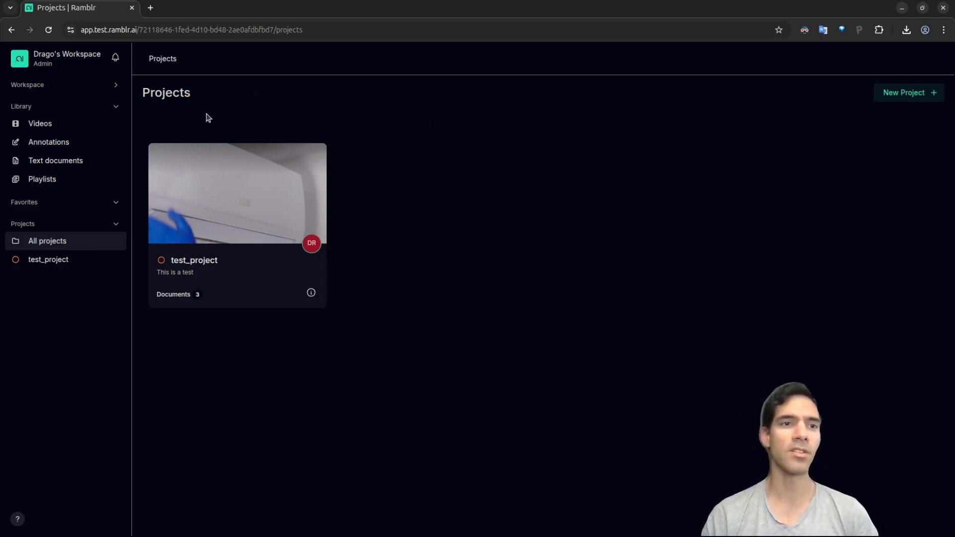
Step: Open the Model Registry under Workspace and view the ANOMALY_CLASSIFIER model's details
{"action": "left_click", "coordinate": [112, 87]}
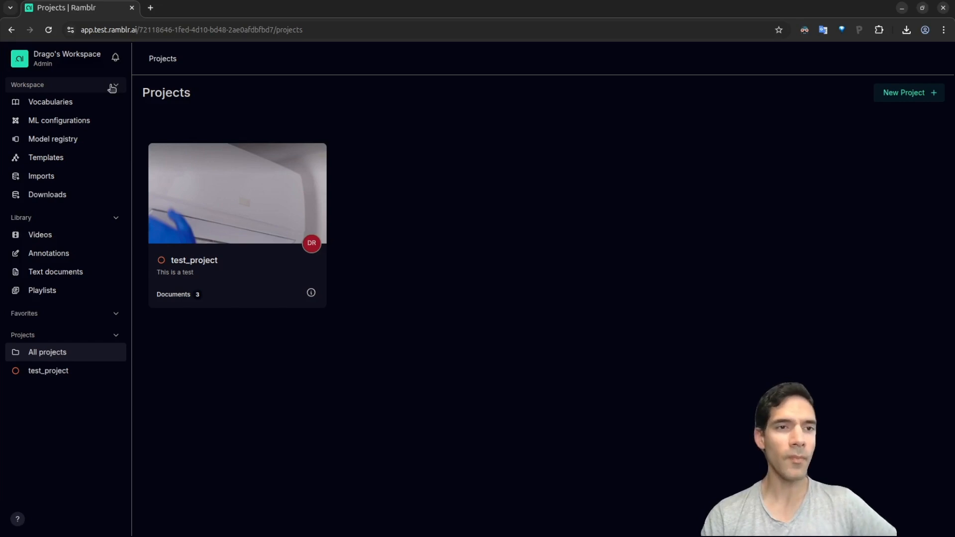
{"action": "left_click", "coordinate": [39, 141]}
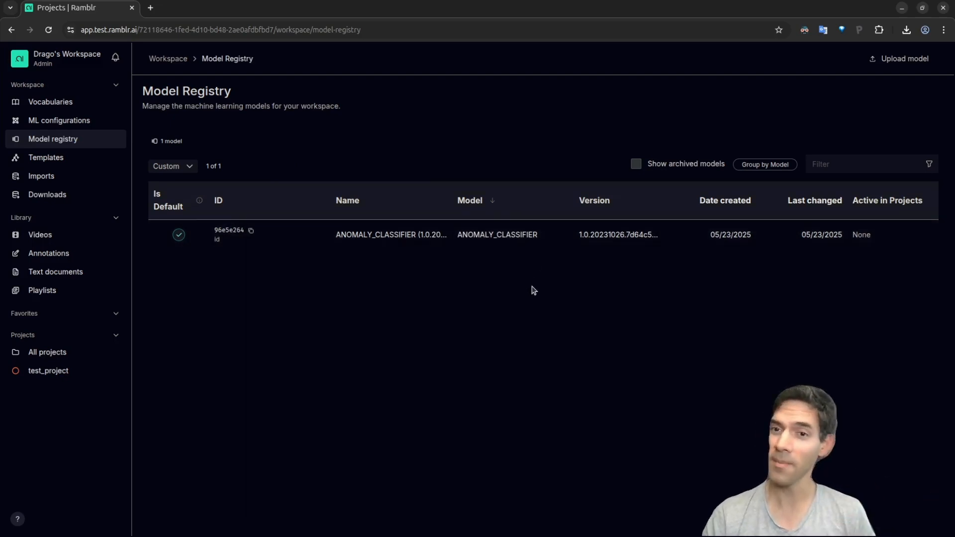
{"action": "left_click", "coordinate": [562, 244]}
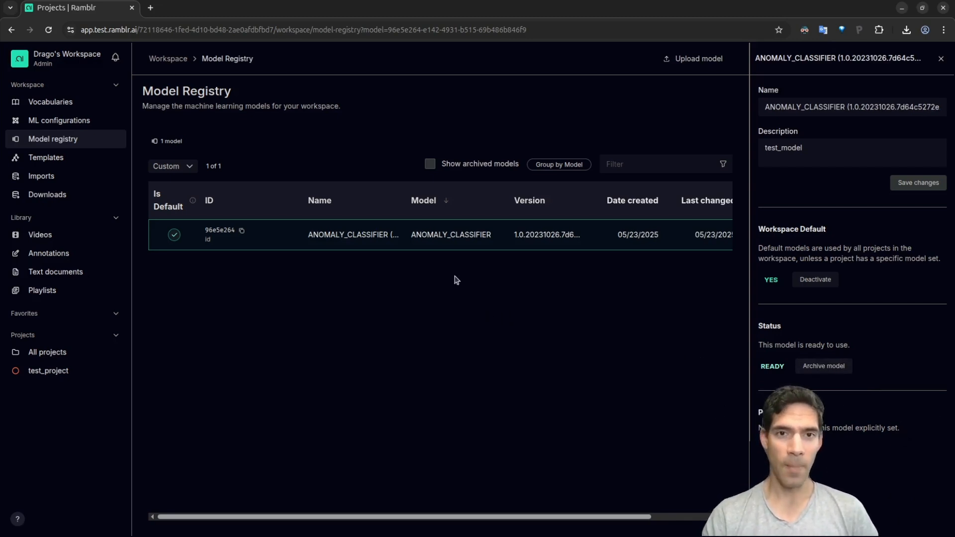
Step: Include archived models in the registry list and open activity_predictor's details
{"action": "left_click", "coordinate": [432, 165]}
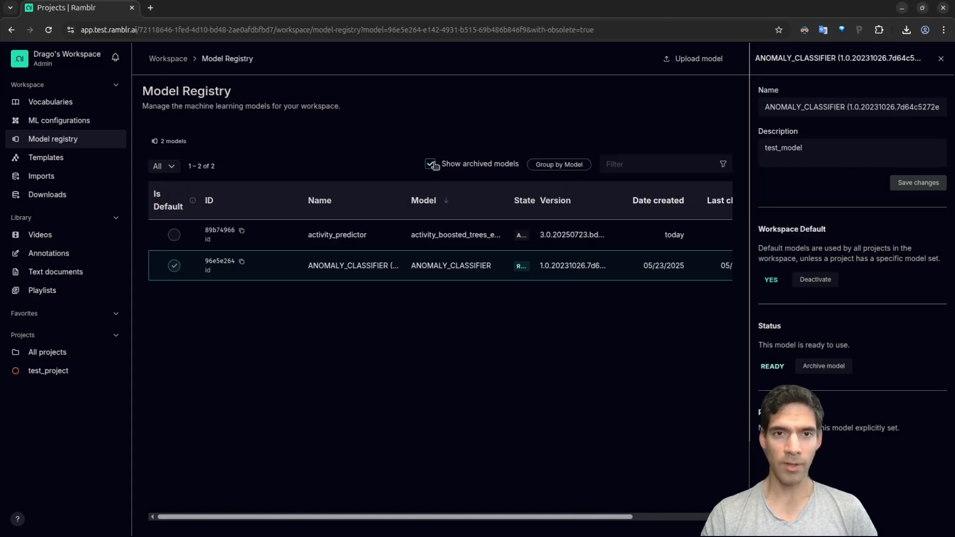
{"action": "left_click", "coordinate": [401, 242]}
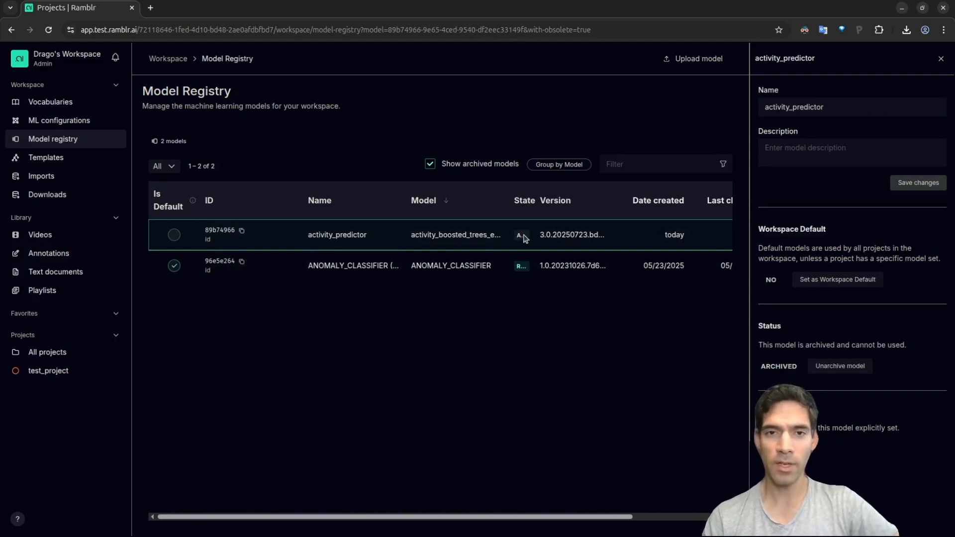
{"action": "left_click", "coordinate": [940, 59]}
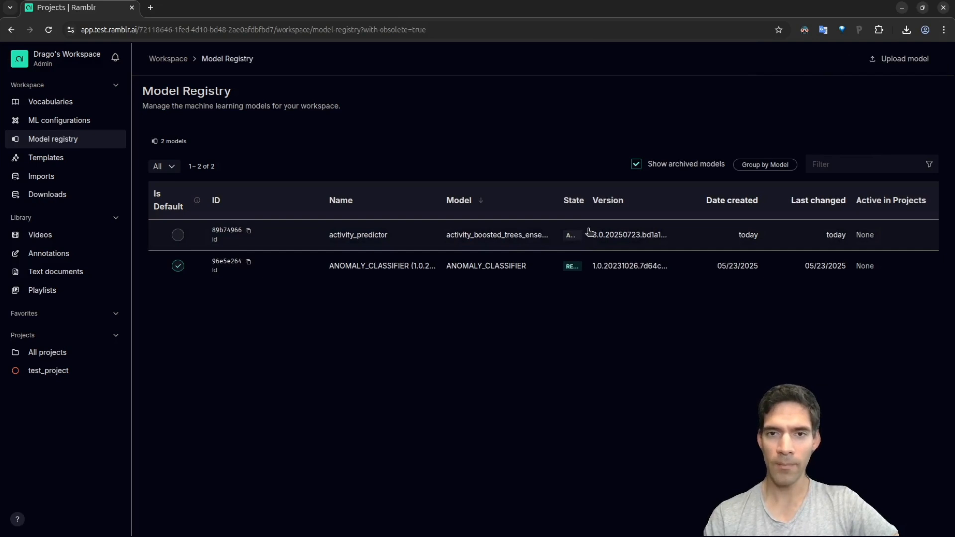
{"action": "left_click", "coordinate": [504, 238]}
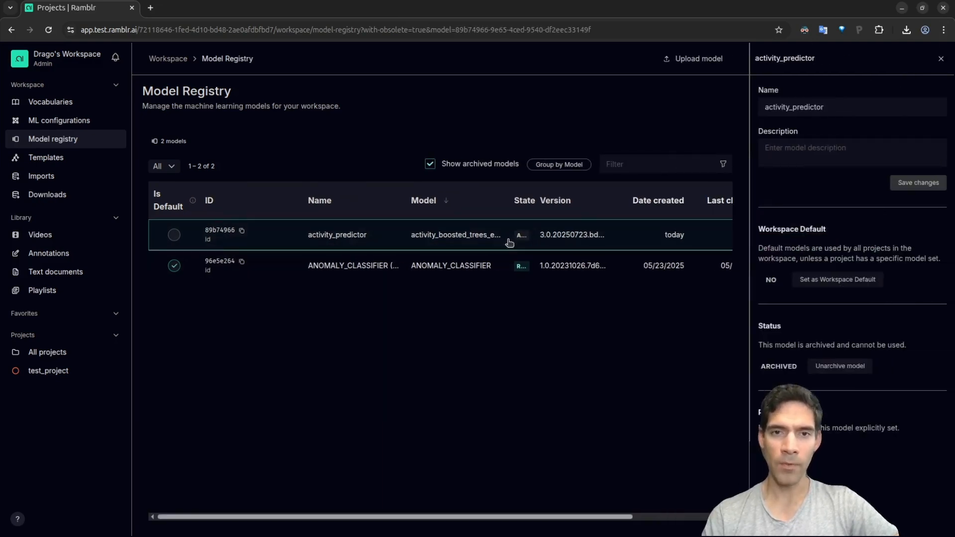
Step: Unarchive activity_predictor, keeping ANOMALY_CLASSIFIER as the workspace default
{"action": "left_click", "coordinate": [841, 368]}
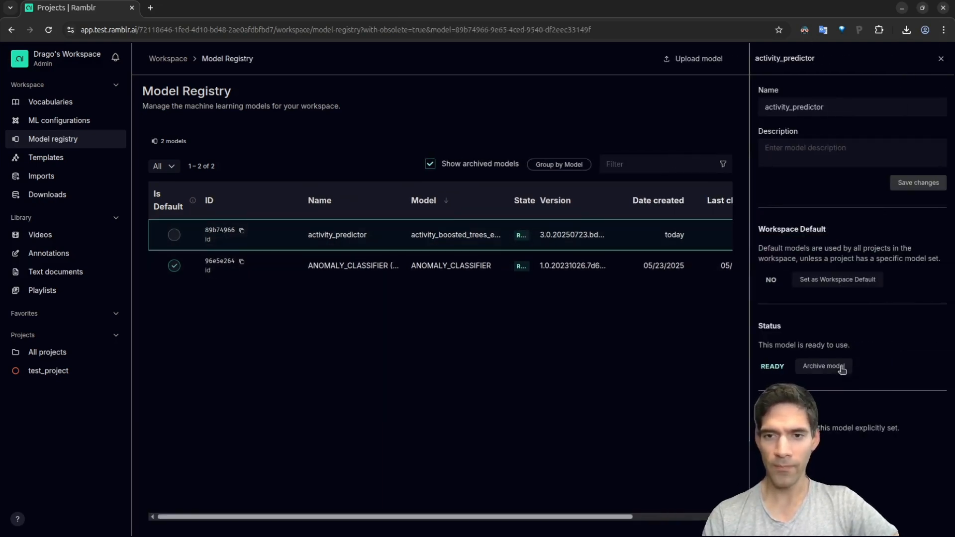
{"action": "left_click", "coordinate": [836, 280]}
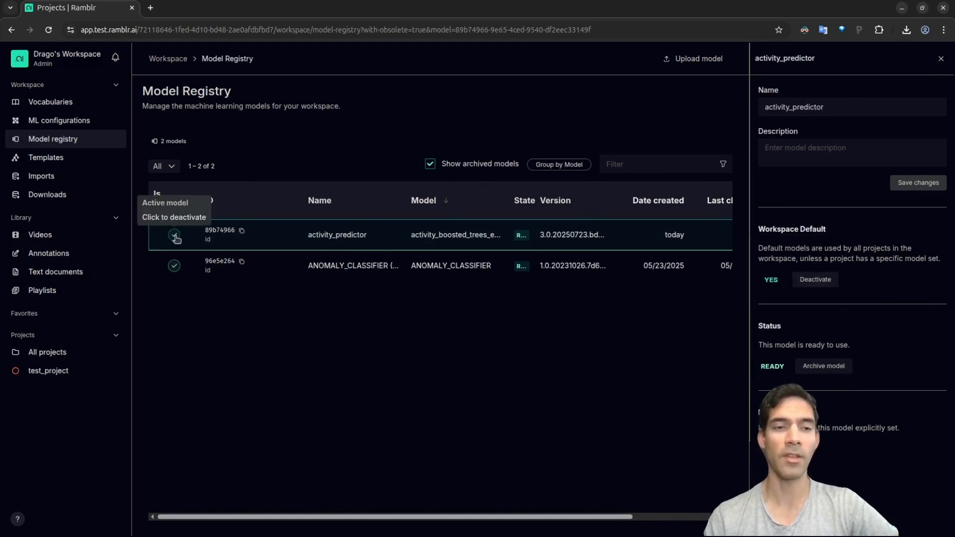
{"action": "left_click", "coordinate": [833, 282]}
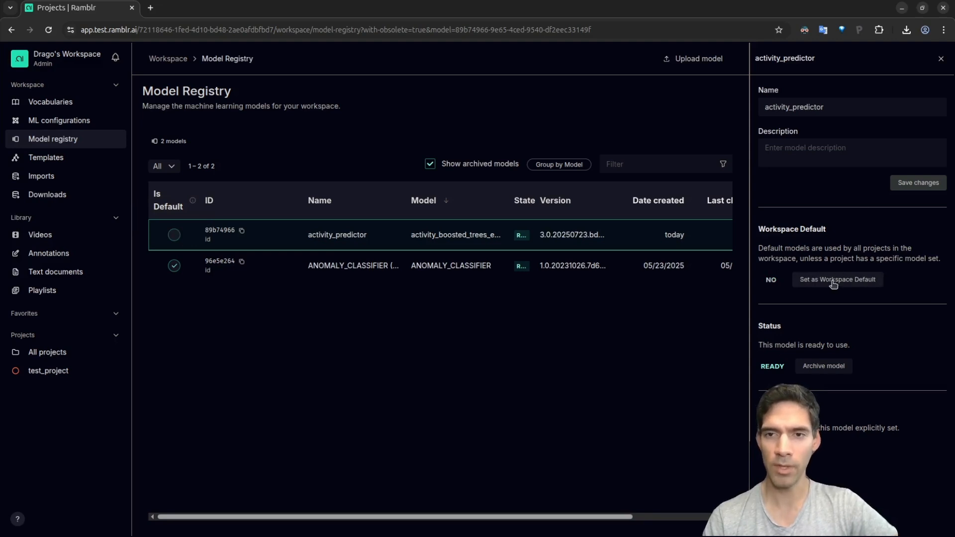
{"action": "left_click", "coordinate": [942, 62]}
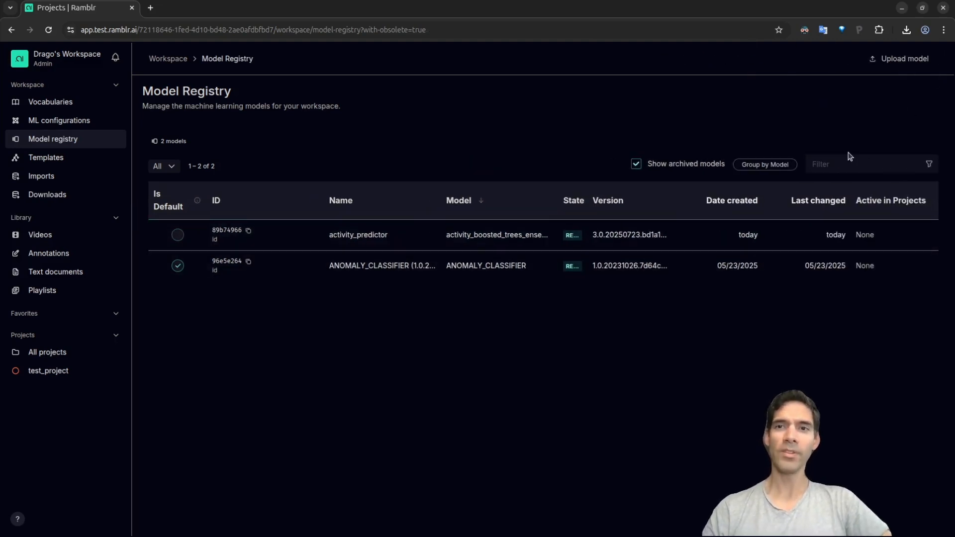
Step: Upload the model archive as activity_predictor_2, version 1.0, with Internal deployment type
{"action": "left_click", "coordinate": [891, 62]}
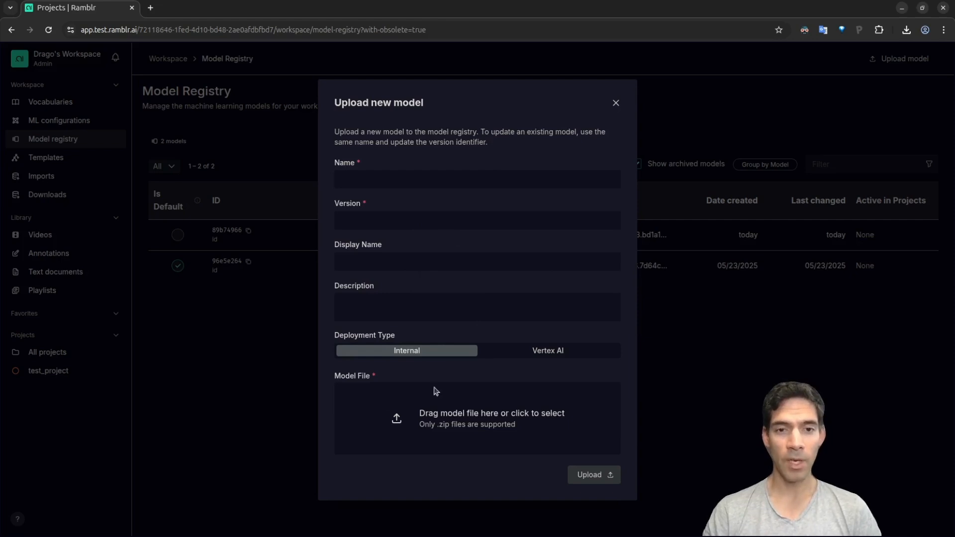
{"action": "left_click", "coordinate": [558, 351]}
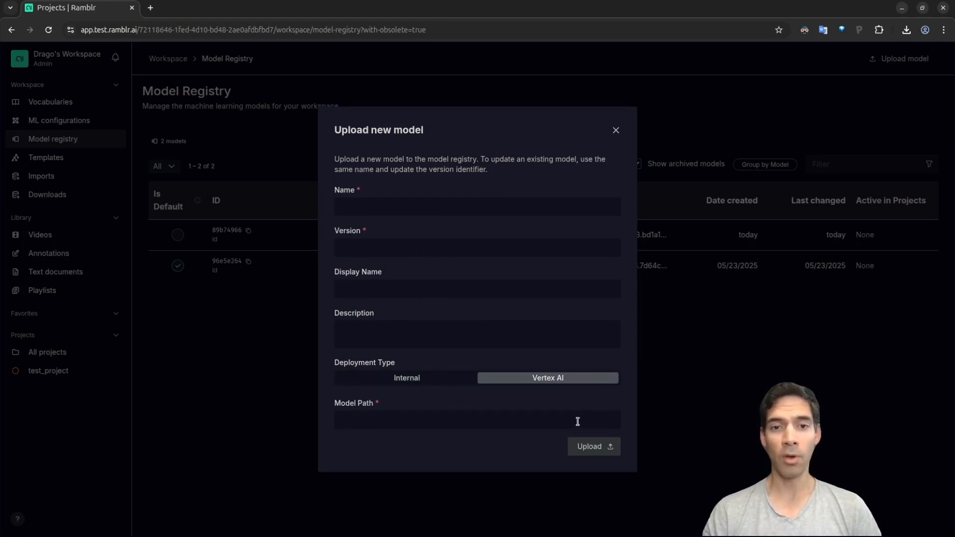
{"action": "left_click", "coordinate": [436, 382]}
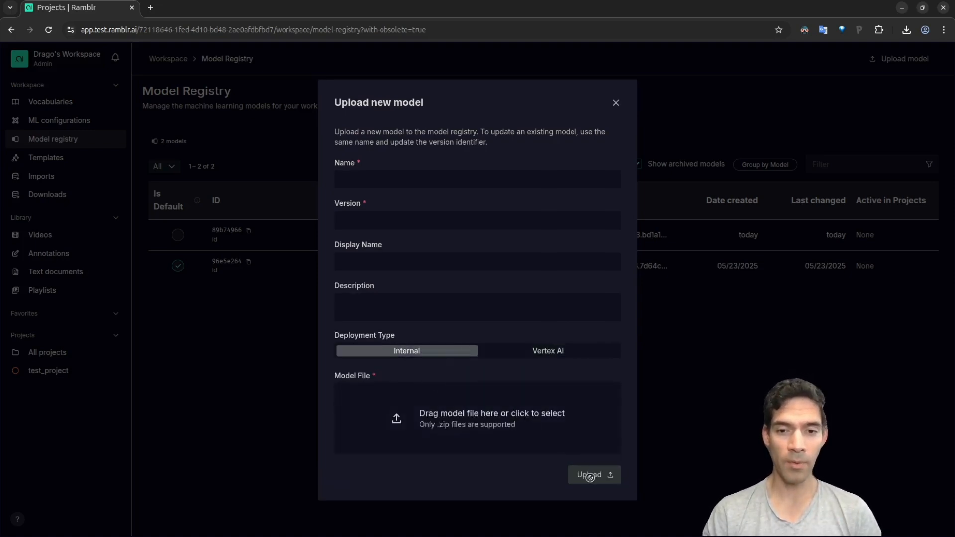
{"action": "left_click", "coordinate": [517, 425]}
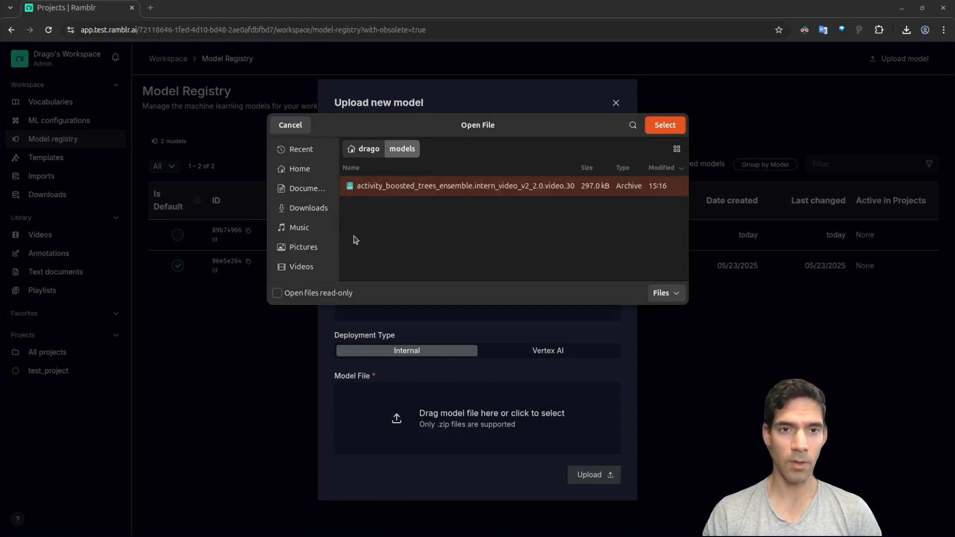
{"action": "double_click", "coordinate": [448, 185]}
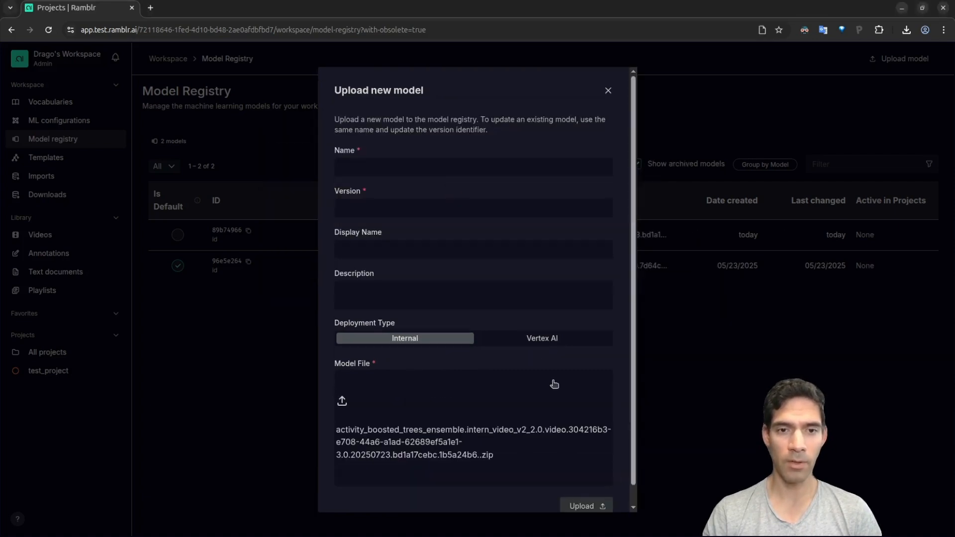
{"action": "left_click", "coordinate": [389, 166]}
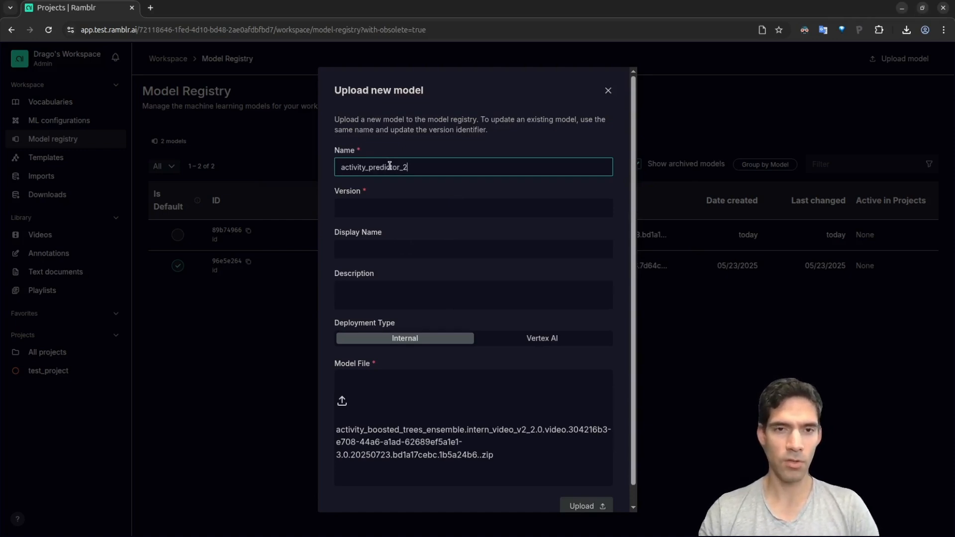
{"action": "left_click", "coordinate": [402, 207]}
{"action": "type", "text": "1.0"}
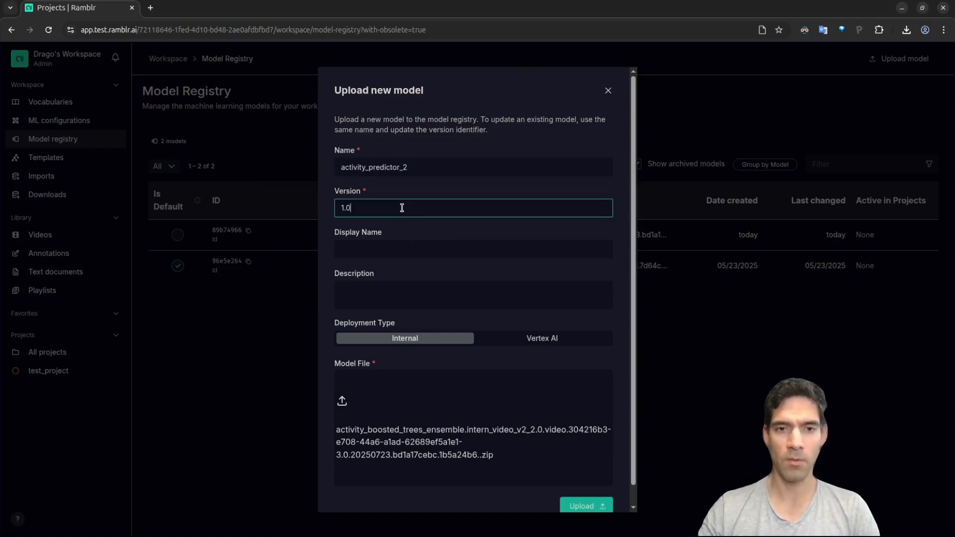
{"action": "left_click", "coordinate": [579, 504]}
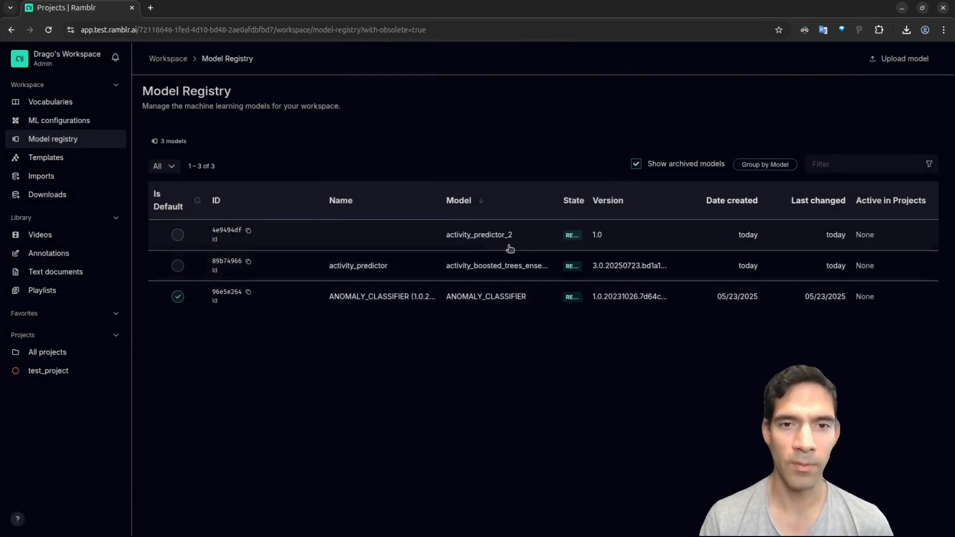
Step: Rename the activity_predictor_2 model to 'The best predictor' and save the change
{"action": "left_click", "coordinate": [442, 244]}
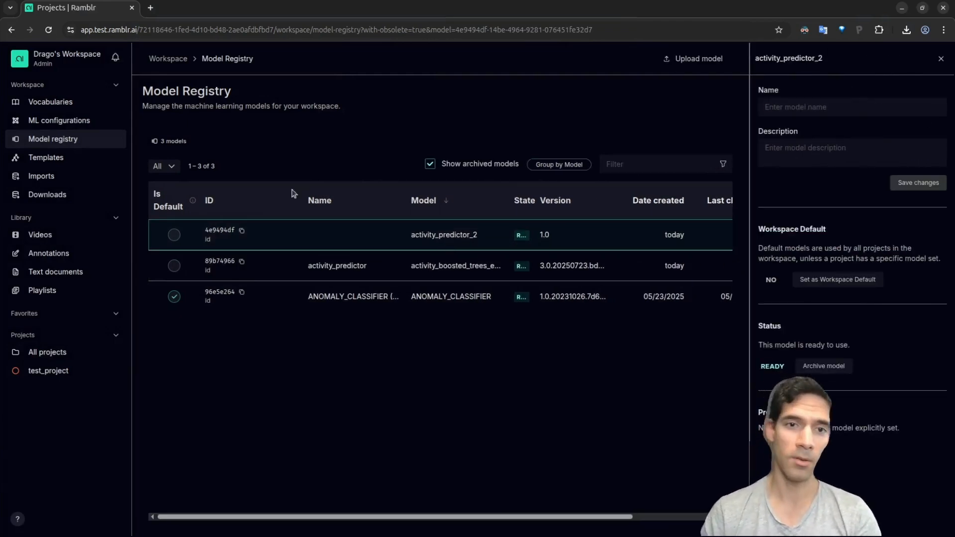
{"action": "left_click", "coordinate": [804, 106]}
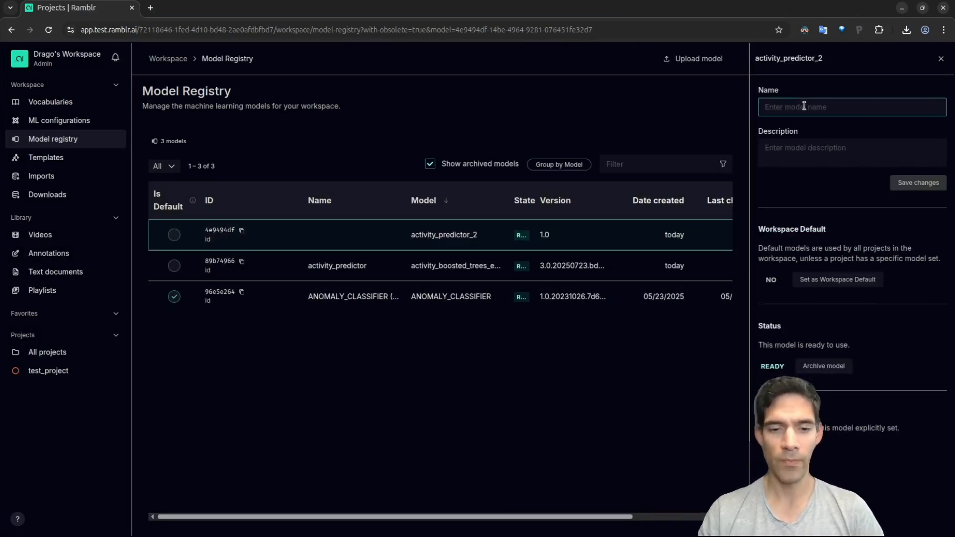
{"action": "type", "text": "The best p"}
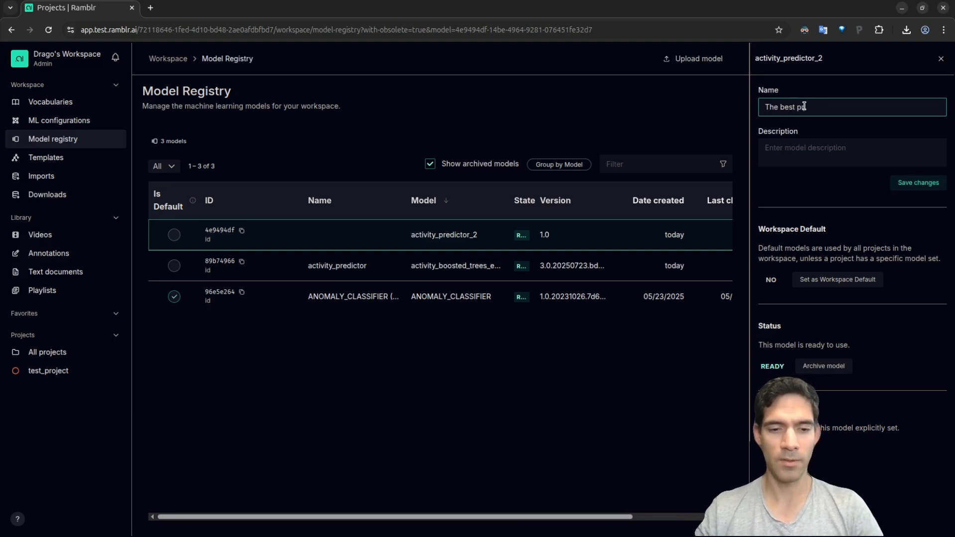
{"action": "type", "text": "redictor"}
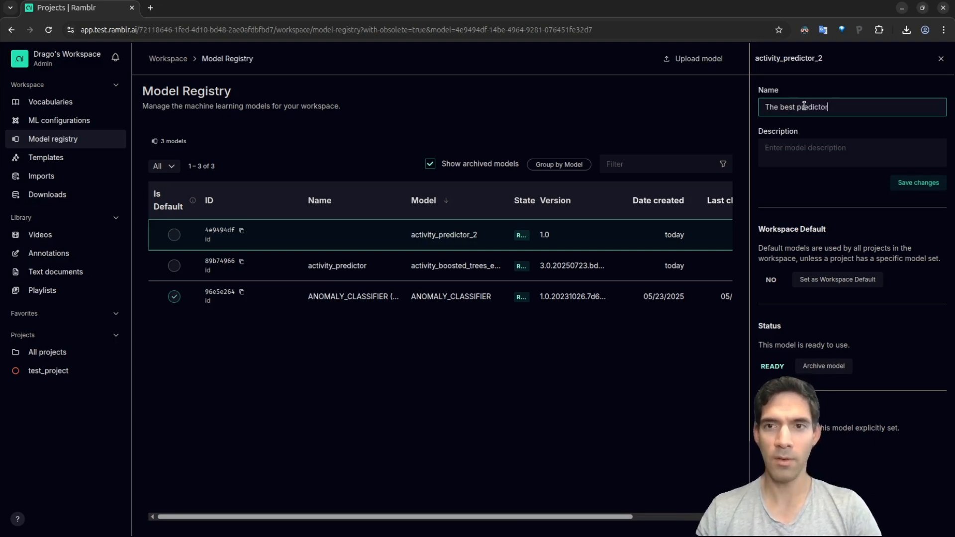
{"action": "left_click", "coordinate": [921, 185]}
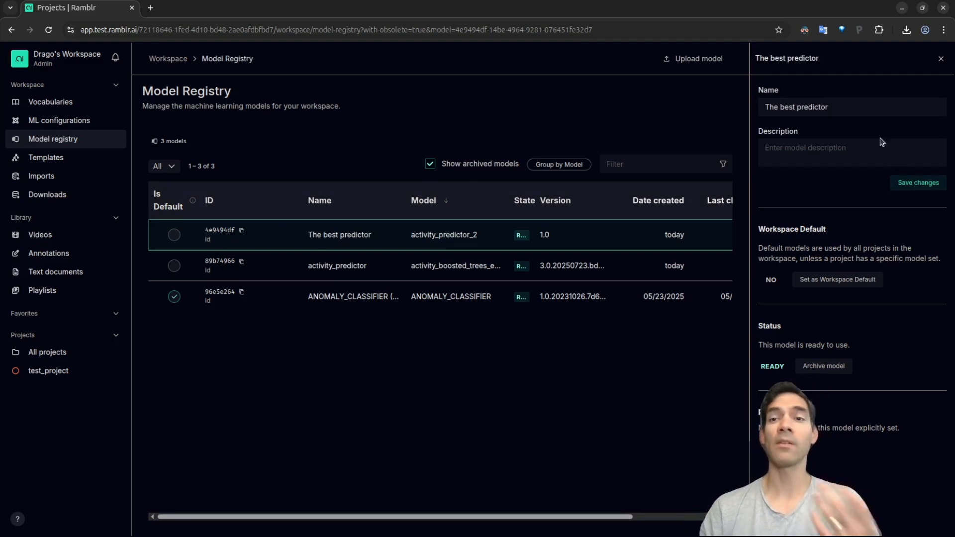
{"action": "left_click", "coordinate": [943, 60]}
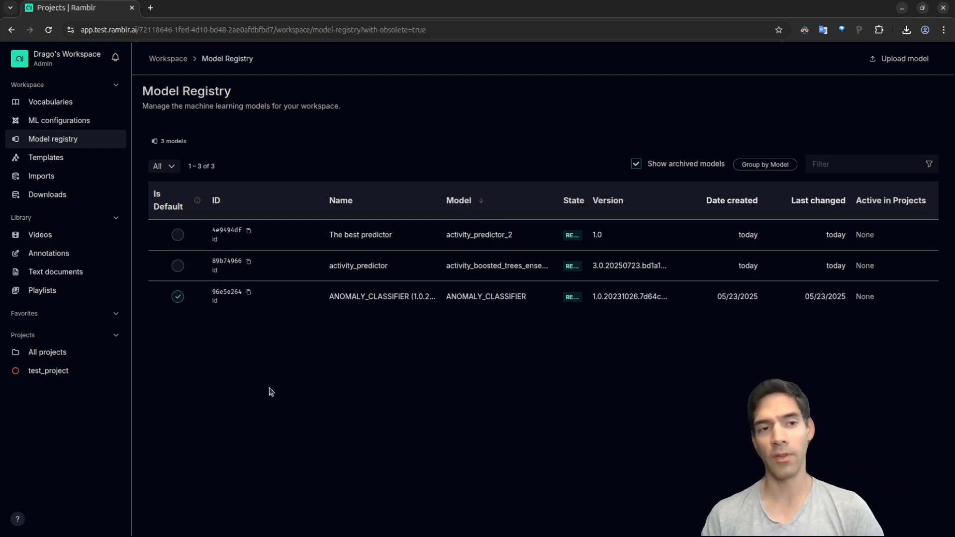
Step: Show the models available to test_project in its Models tab
{"action": "left_click", "coordinate": [58, 374]}
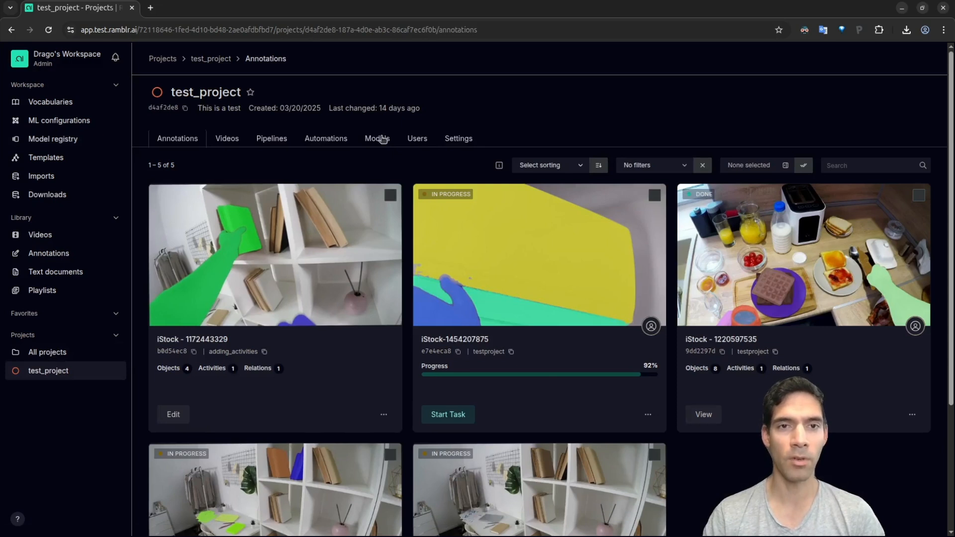
{"action": "left_click", "coordinate": [384, 140]}
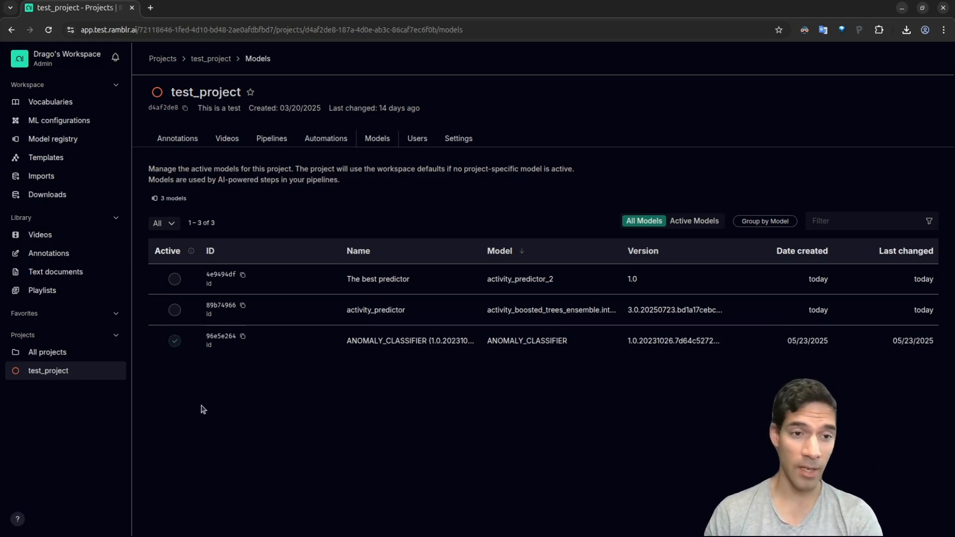
Step: Activate ANOMALY_CLASSIFIER and The best predictor for test_project, then return to the Model Registry
{"action": "left_click", "coordinate": [174, 341]}
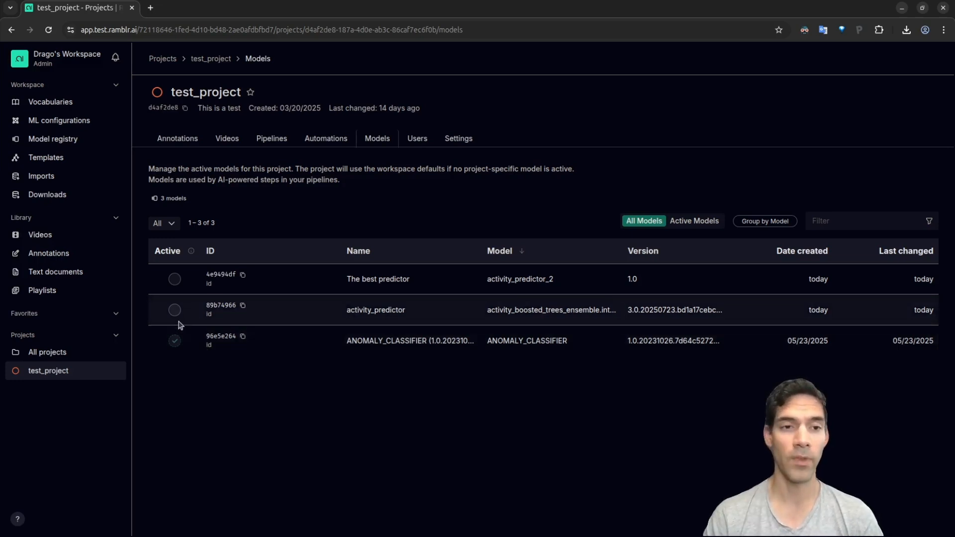
{"action": "left_click", "coordinate": [174, 342]}
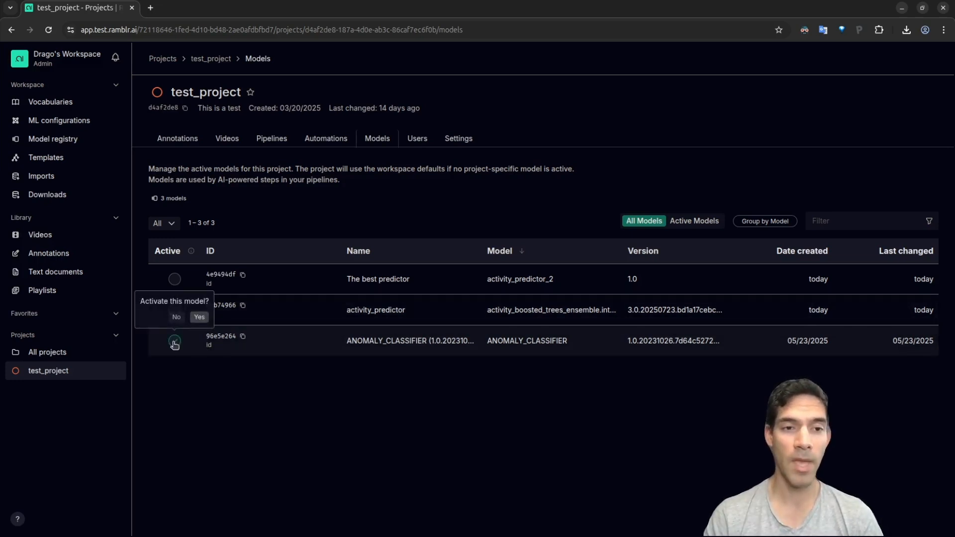
{"action": "left_click", "coordinate": [199, 317]}
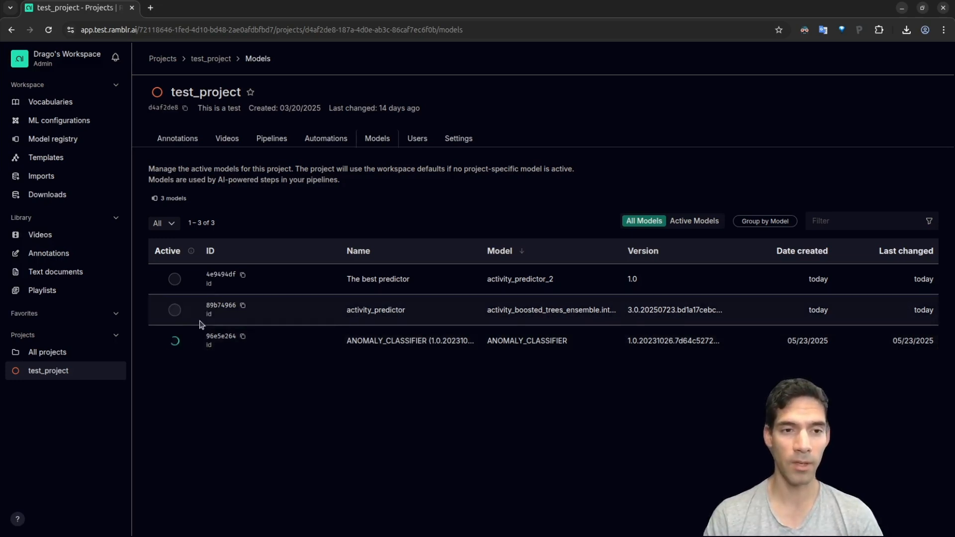
{"action": "left_click", "coordinate": [174, 279]}
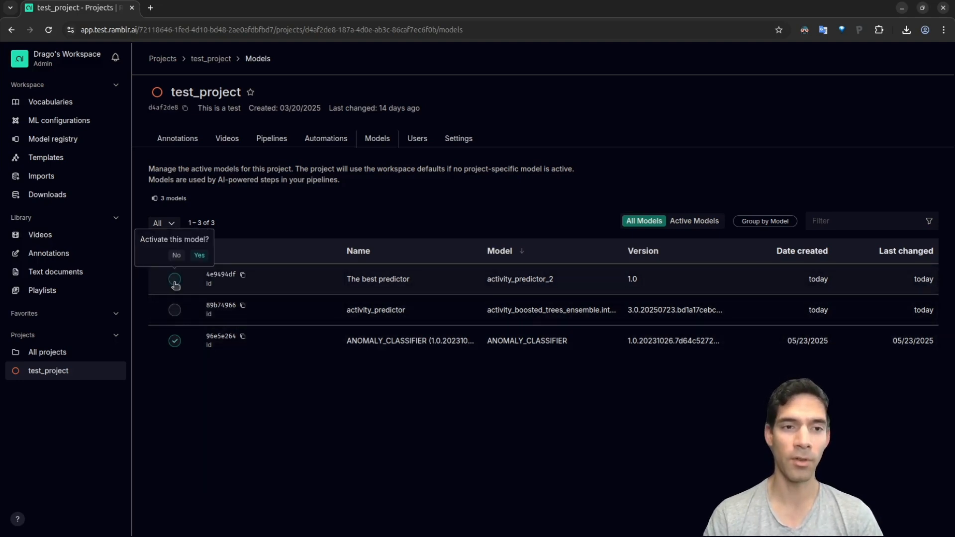
{"action": "left_click", "coordinate": [198, 256]}
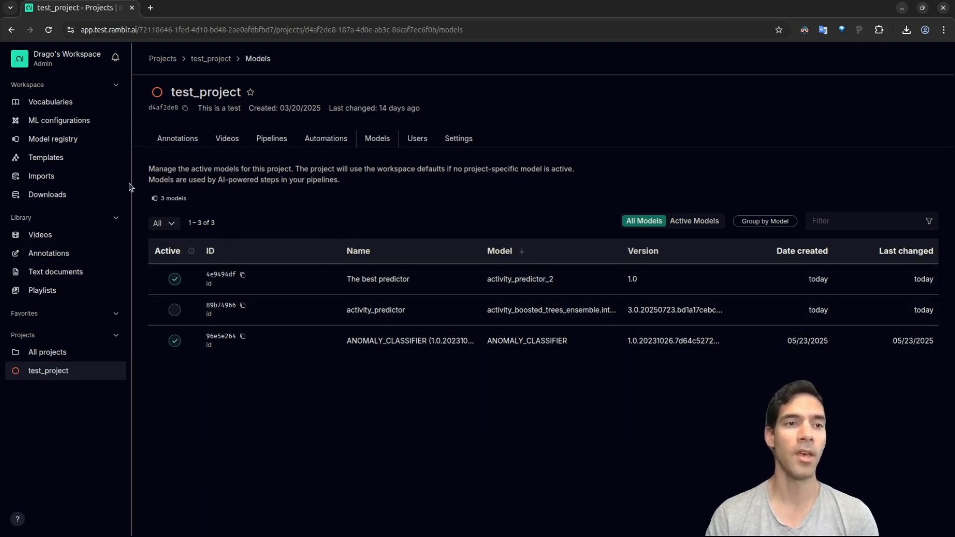
{"action": "left_click", "coordinate": [73, 144]}
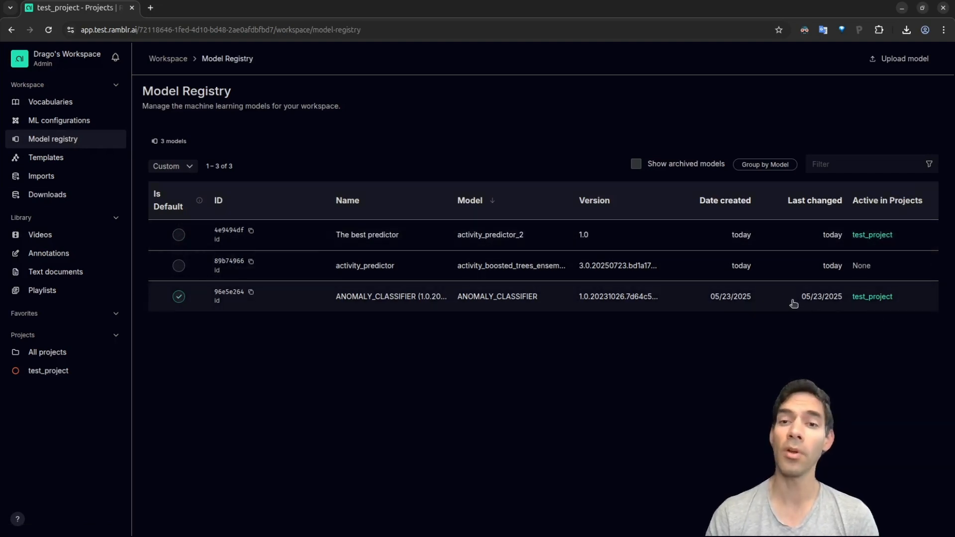
Step: Open ANOMALY_CLASSIFIER's details to confirm it is the ready workspace default
{"action": "left_click", "coordinate": [777, 296]}
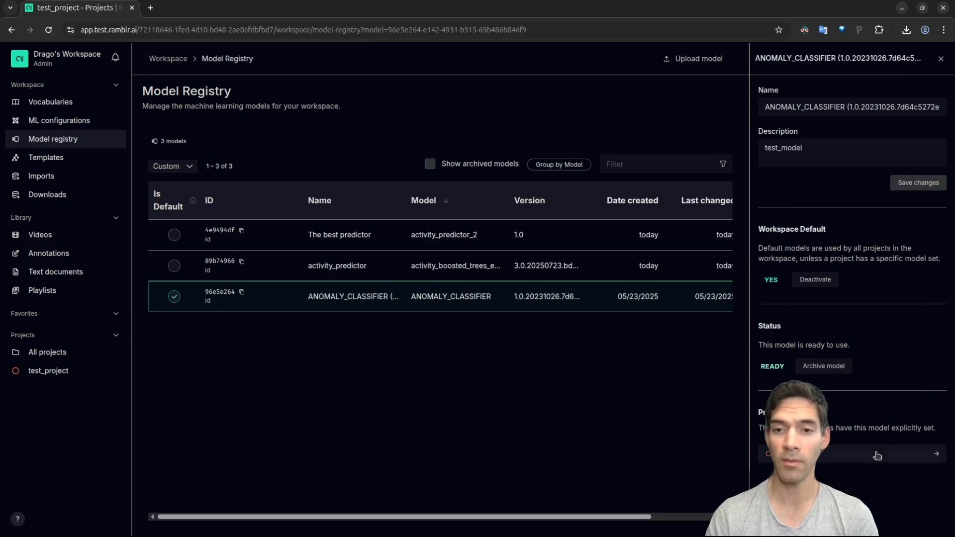